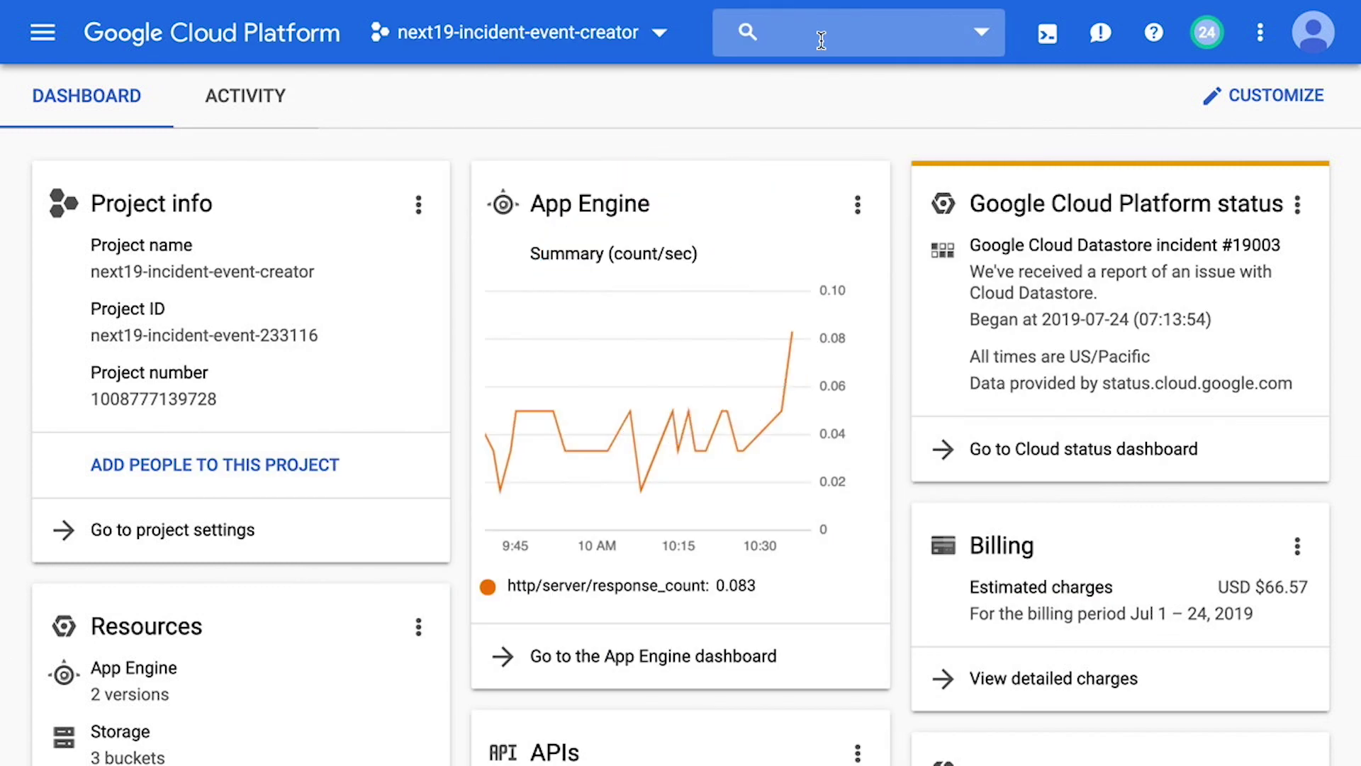
Find Cloud Security Command Center through the console search and open it.
left_click(816, 37)
type("Cl")
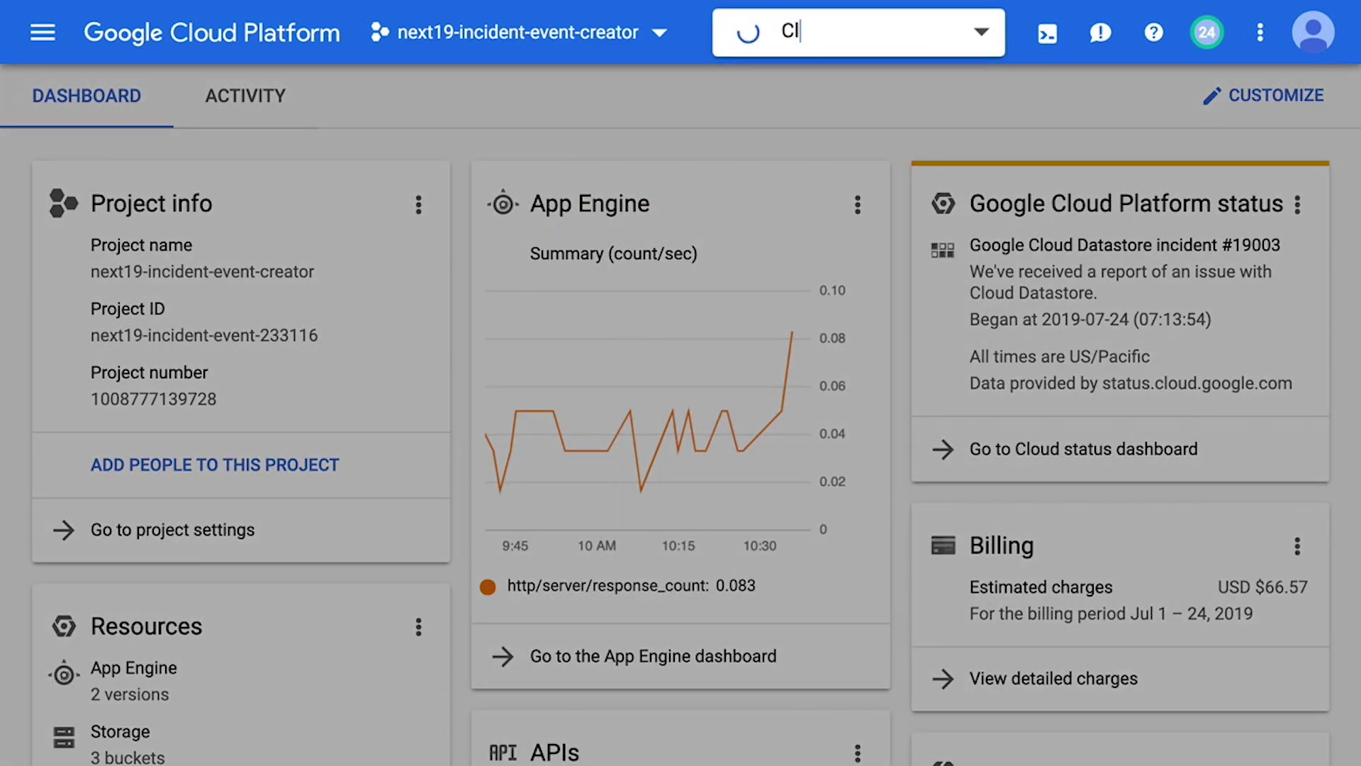
type("oud Secur")
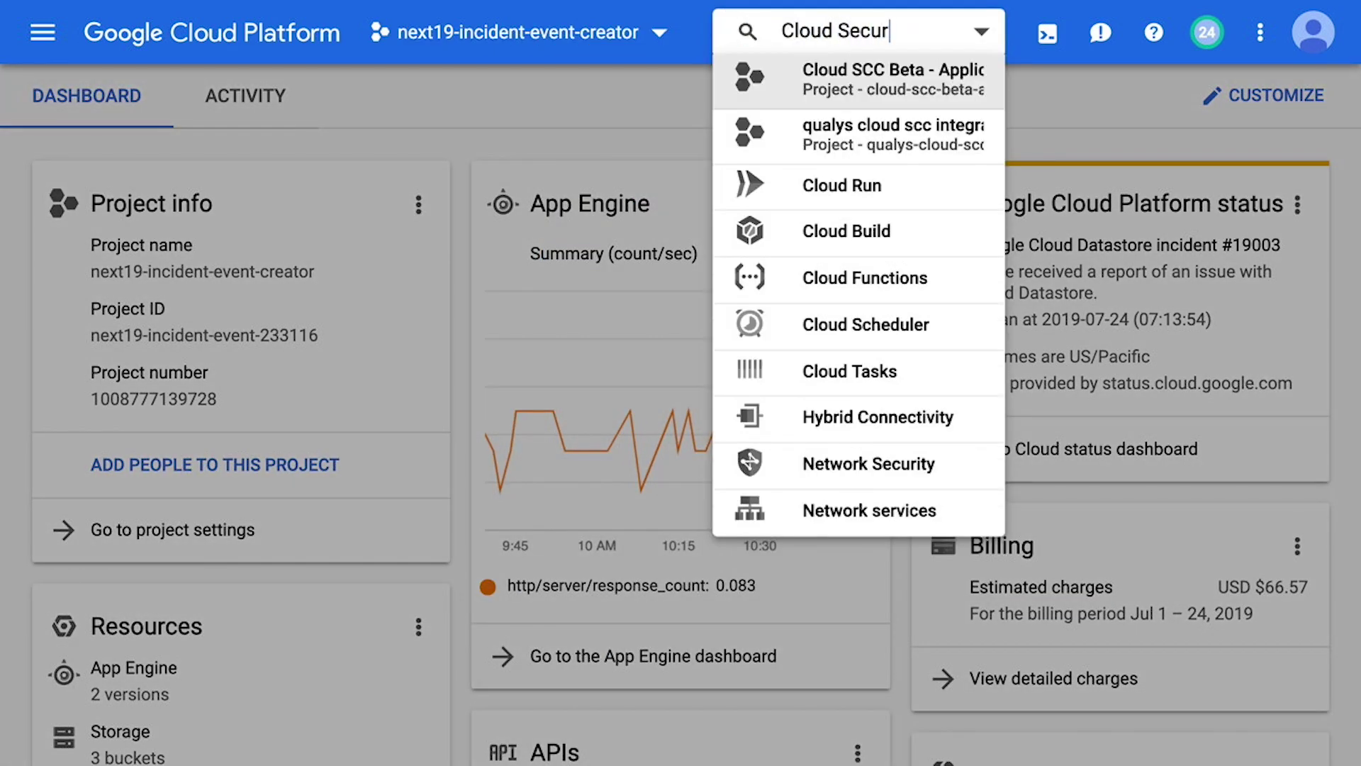
type("ity Command")
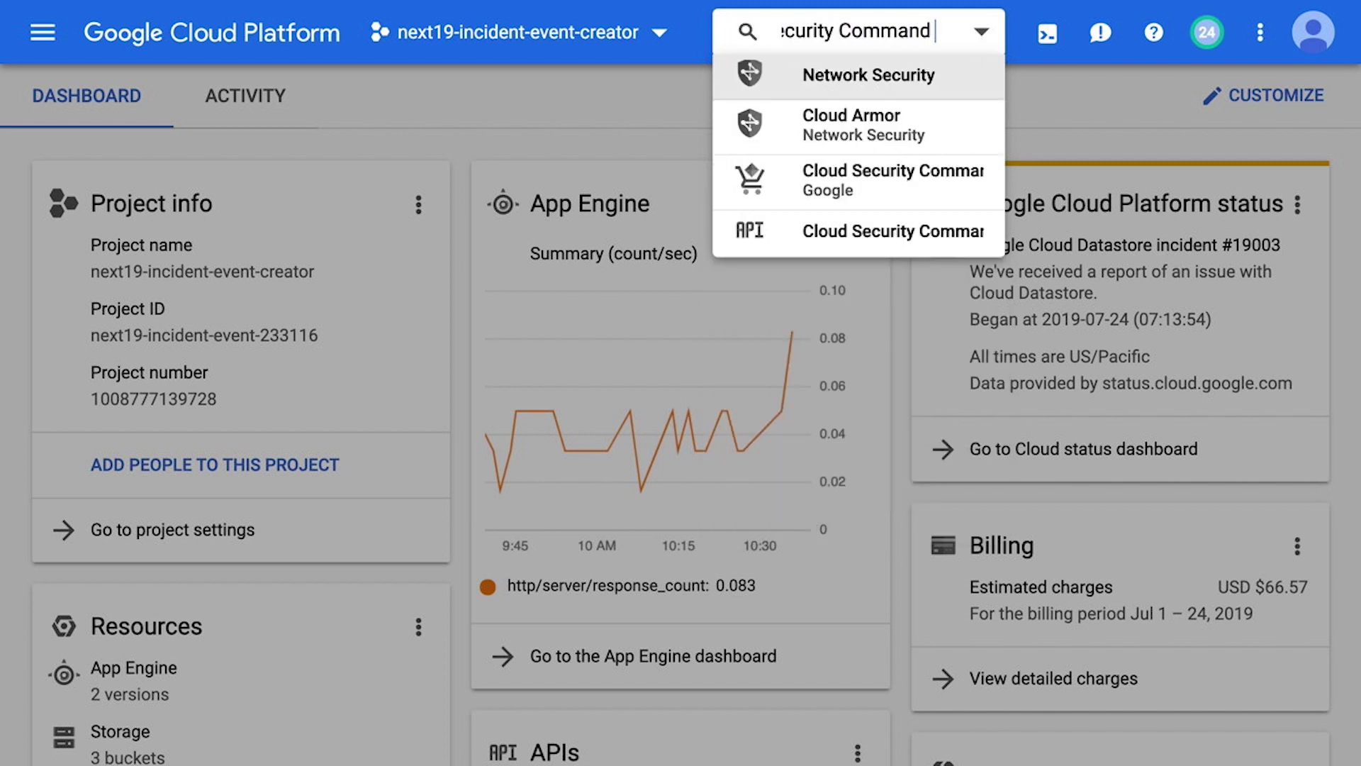
type(" Center")
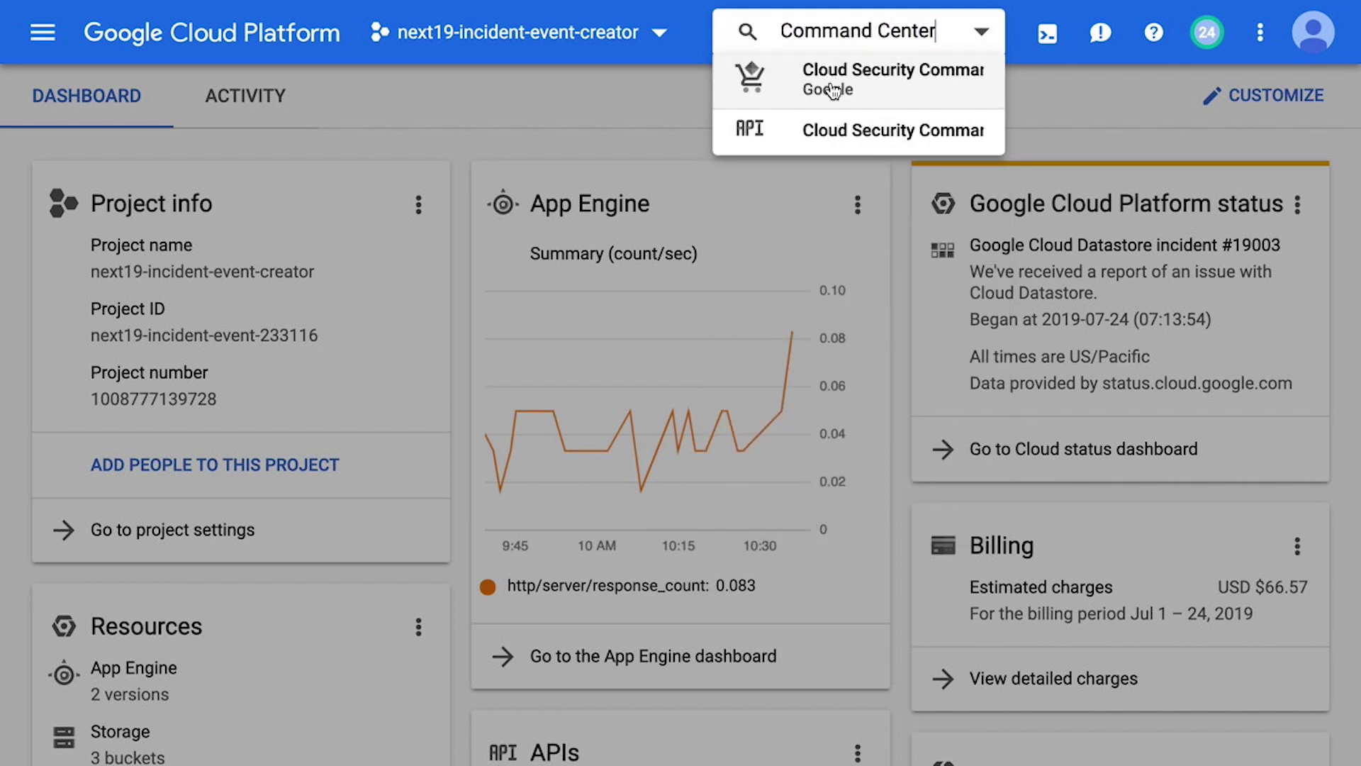
left_click(835, 85)
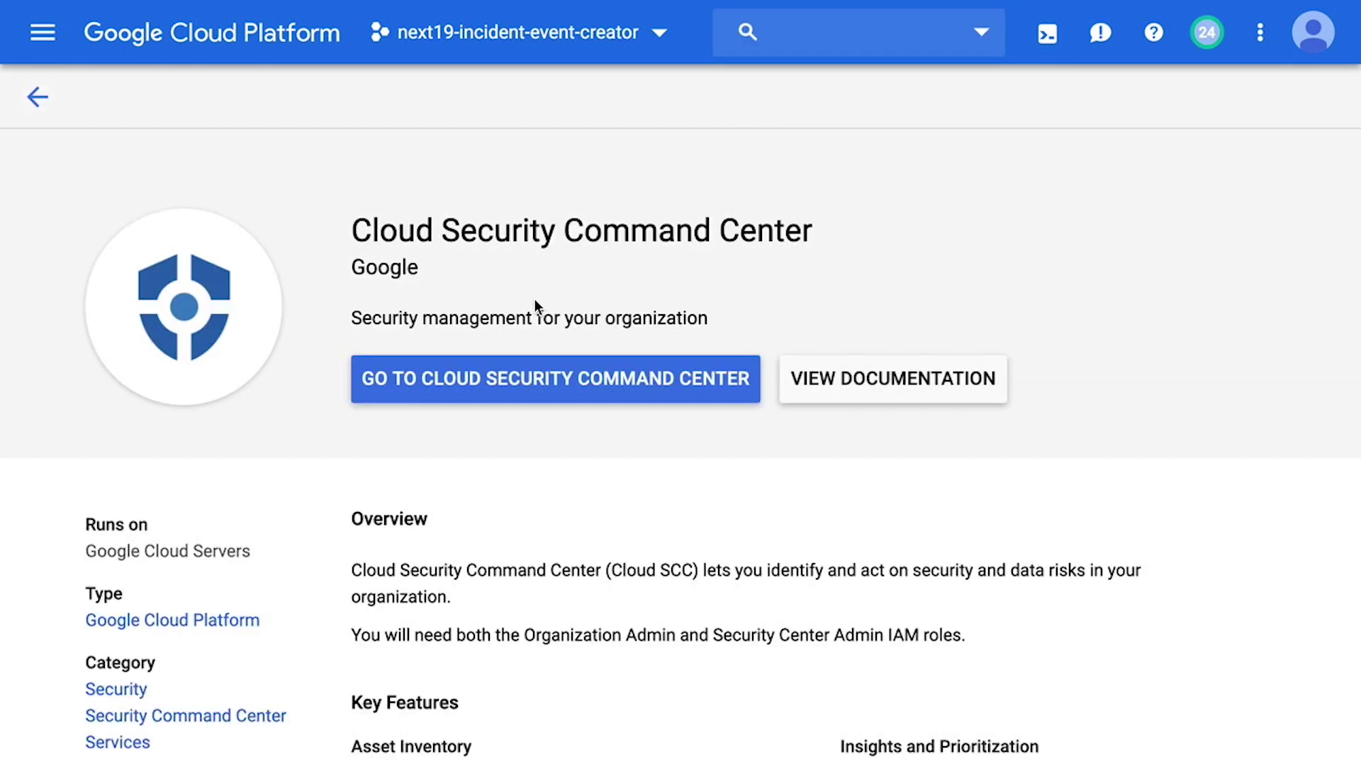
left_click(528, 389)
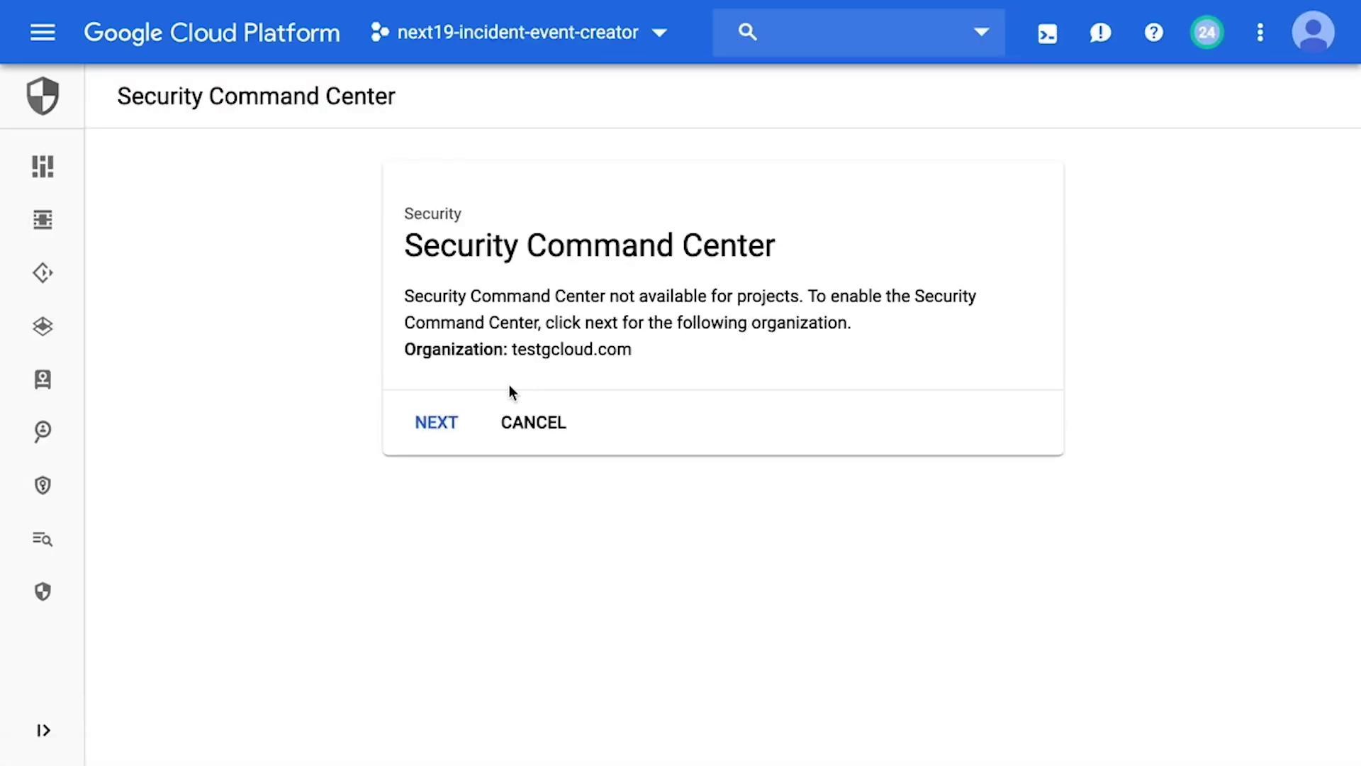
Switch to the gcp-sec-demo-org.joonix.net organization and open Web Security Scanner.
left_click(659, 37)
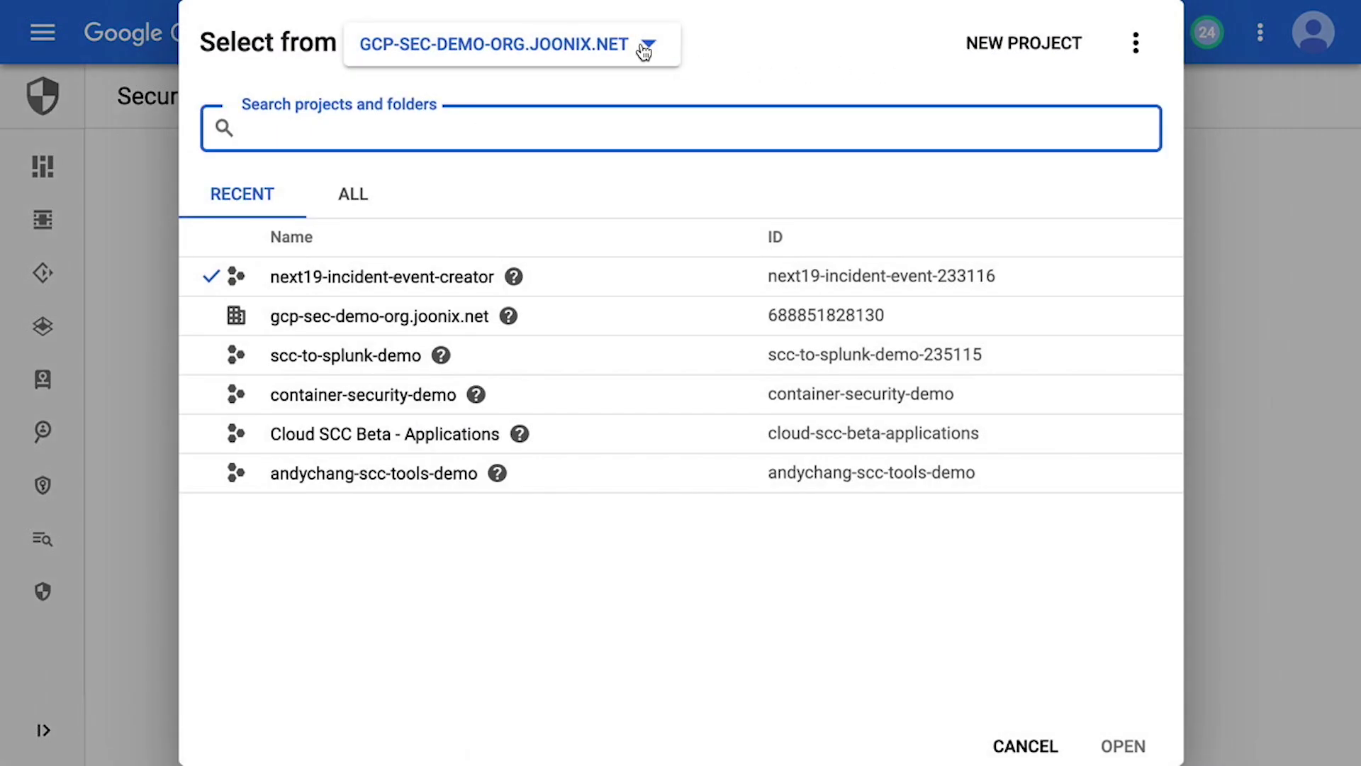
left_click(444, 318)
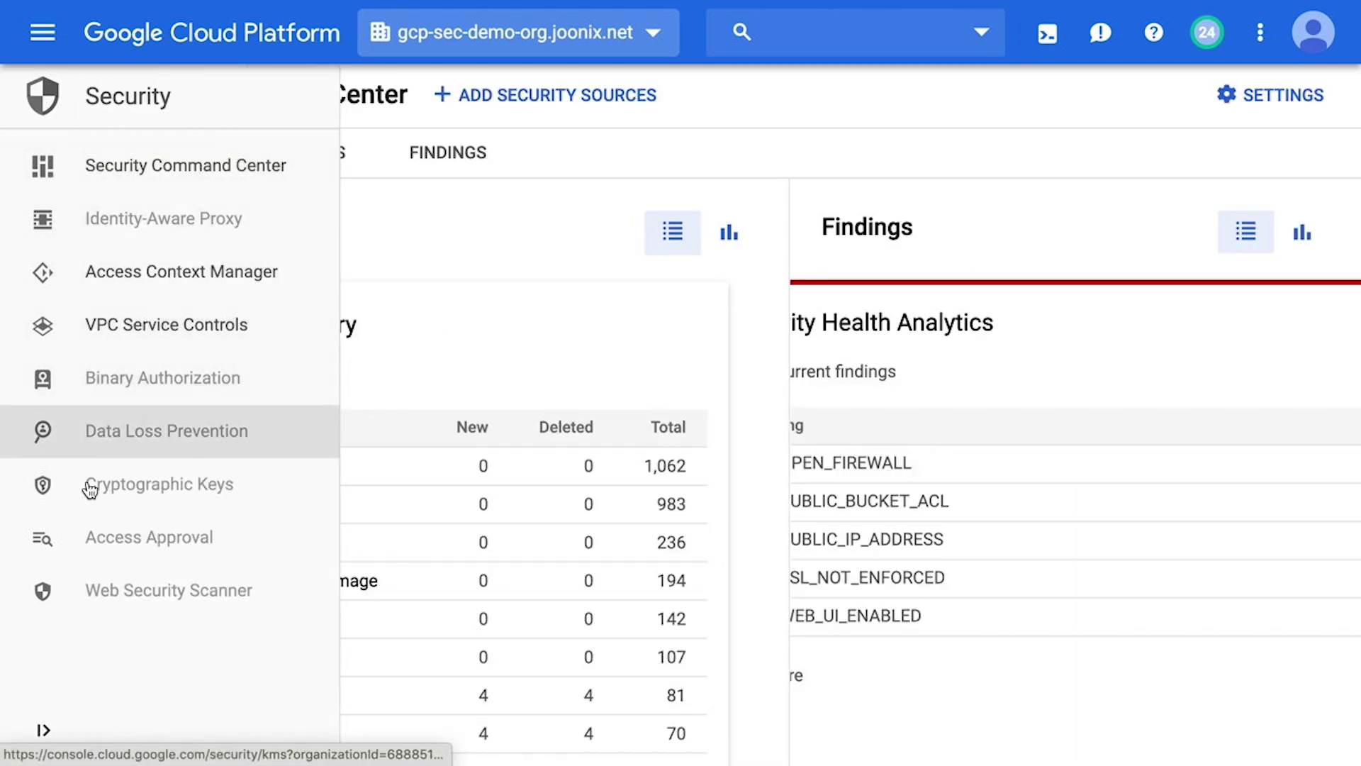
left_click(108, 599)
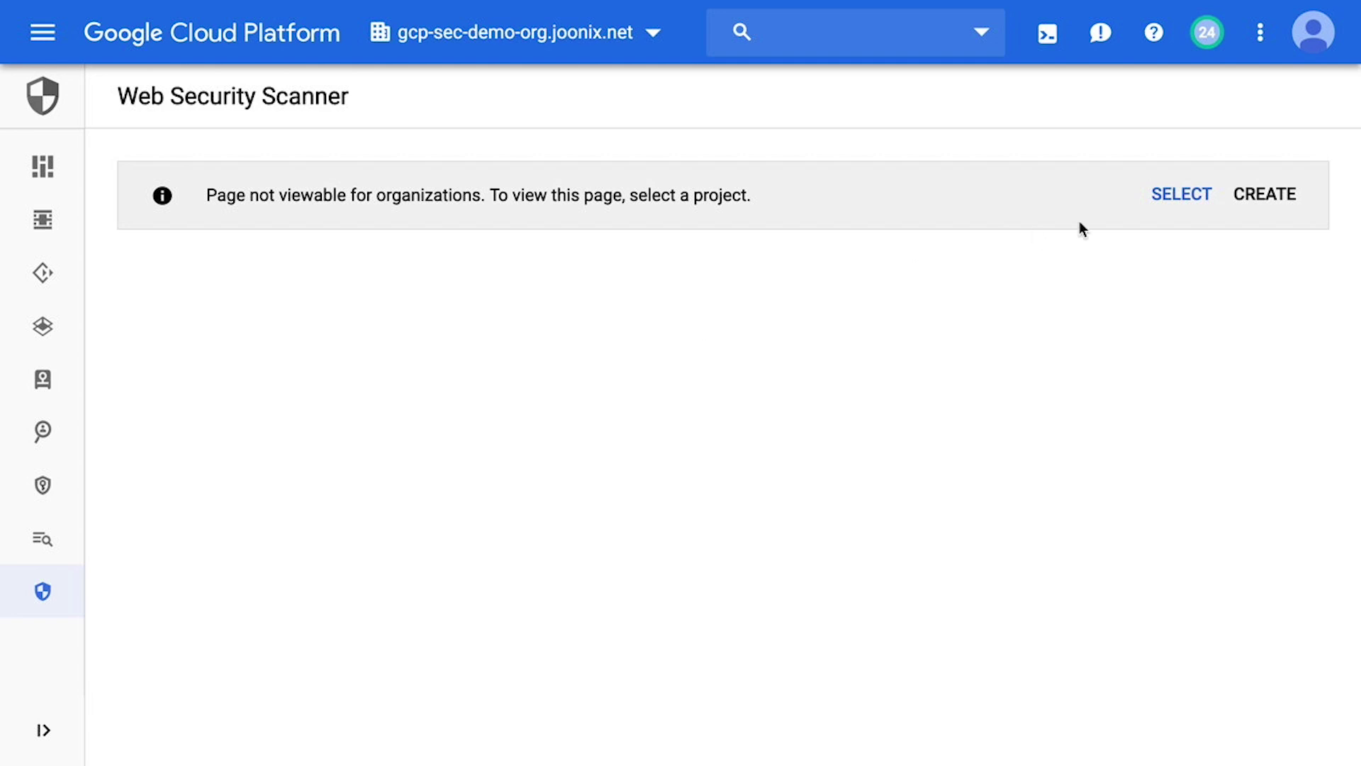
Select the next19-incident-event-creator project and start a new Web Security Scanner scan.
left_click(1167, 201)
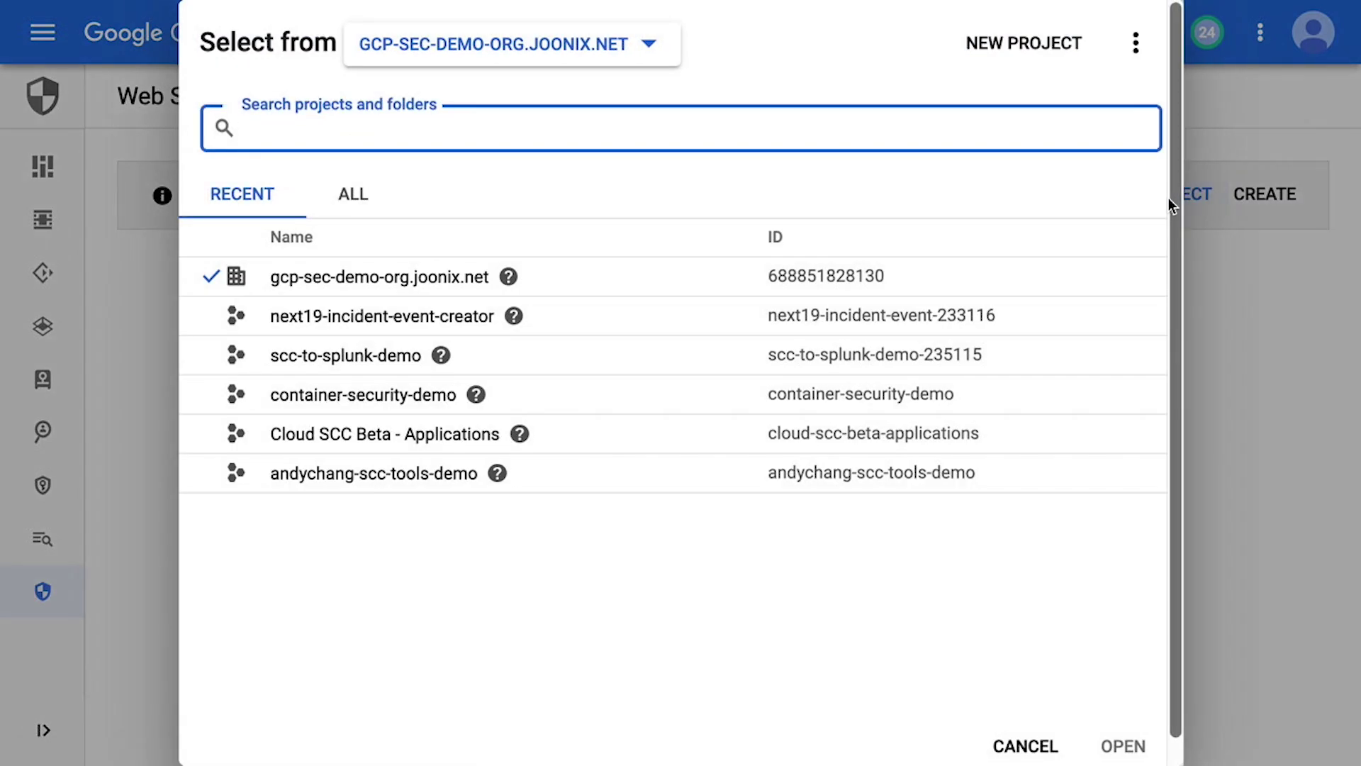
left_click(460, 316)
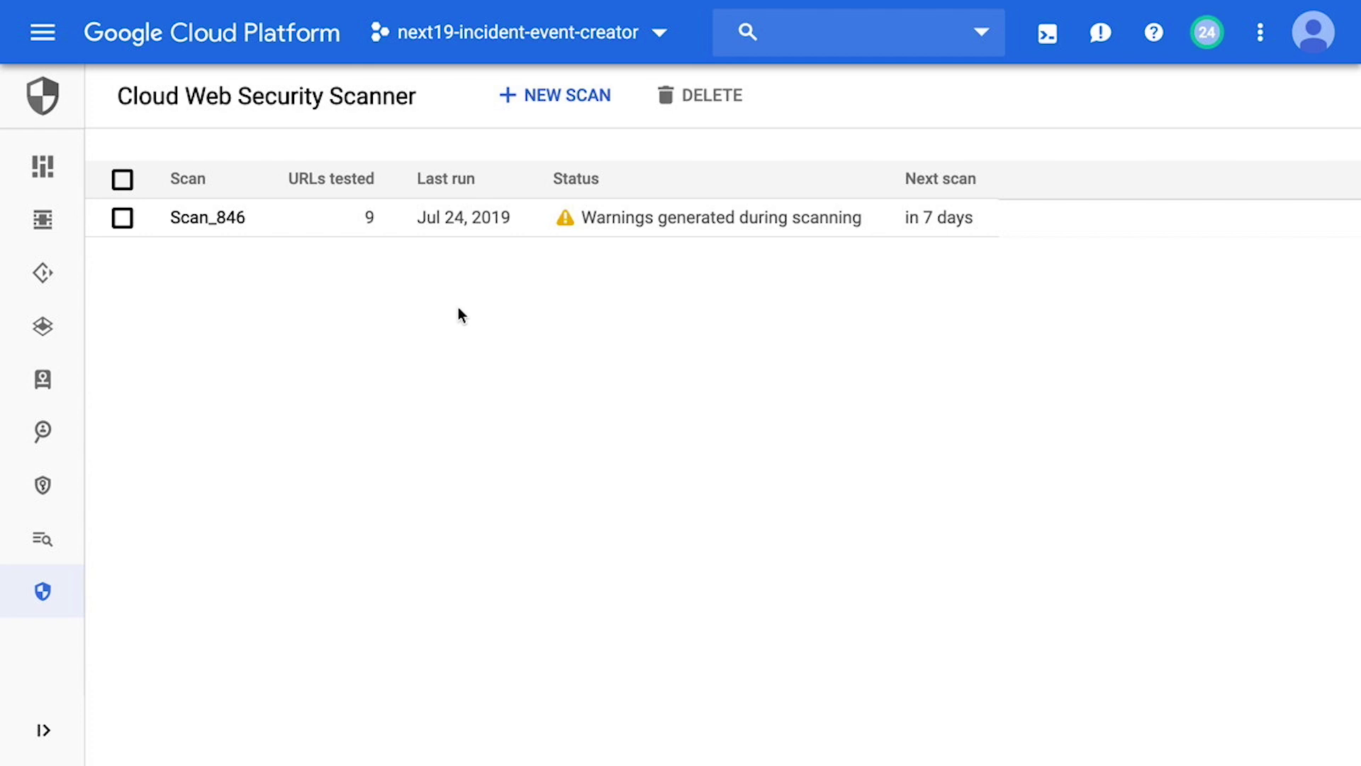
left_click(538, 98)
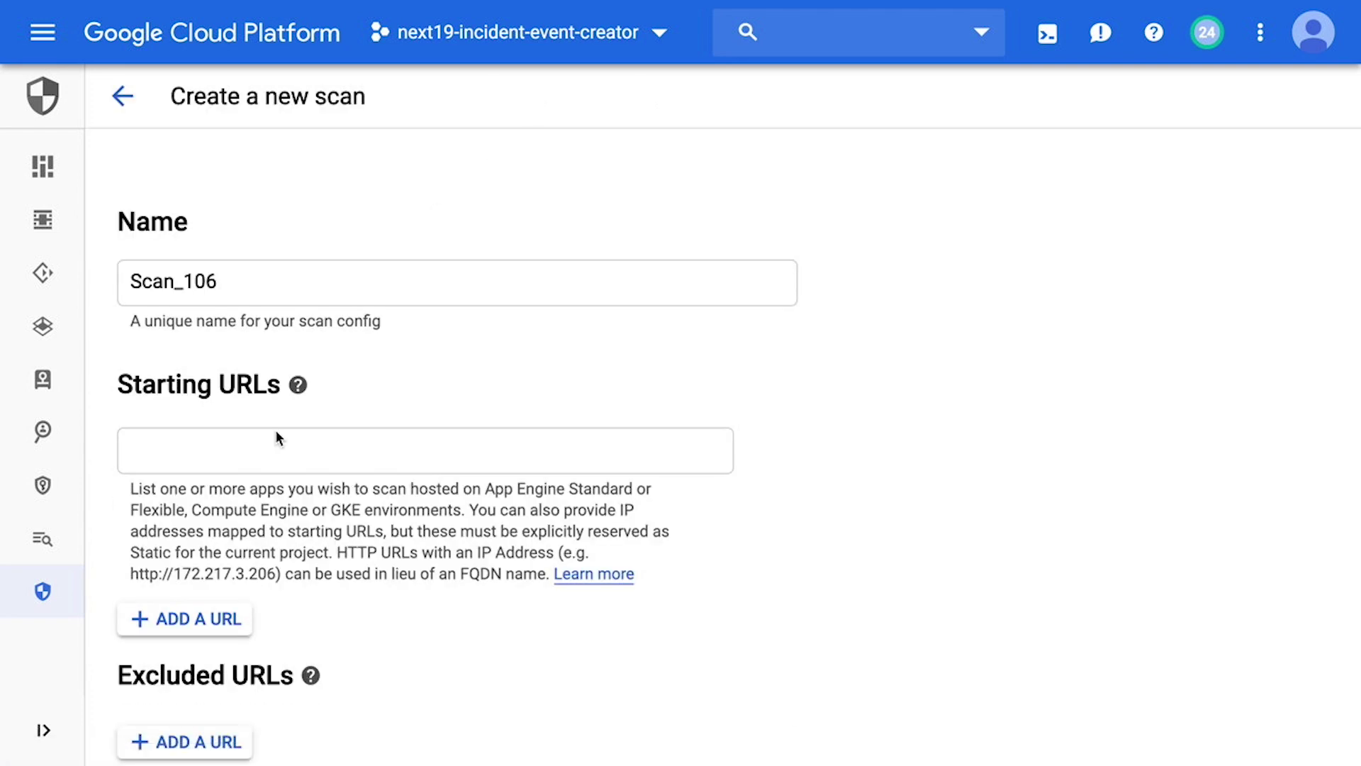
Save Scan_106 for the appspot URL, weekly from 7/31/19, and view its details.
left_click(275, 438)
type("https://next19-incident-event-233116.appspot.com/")
scroll(290, 541, "down", 2)
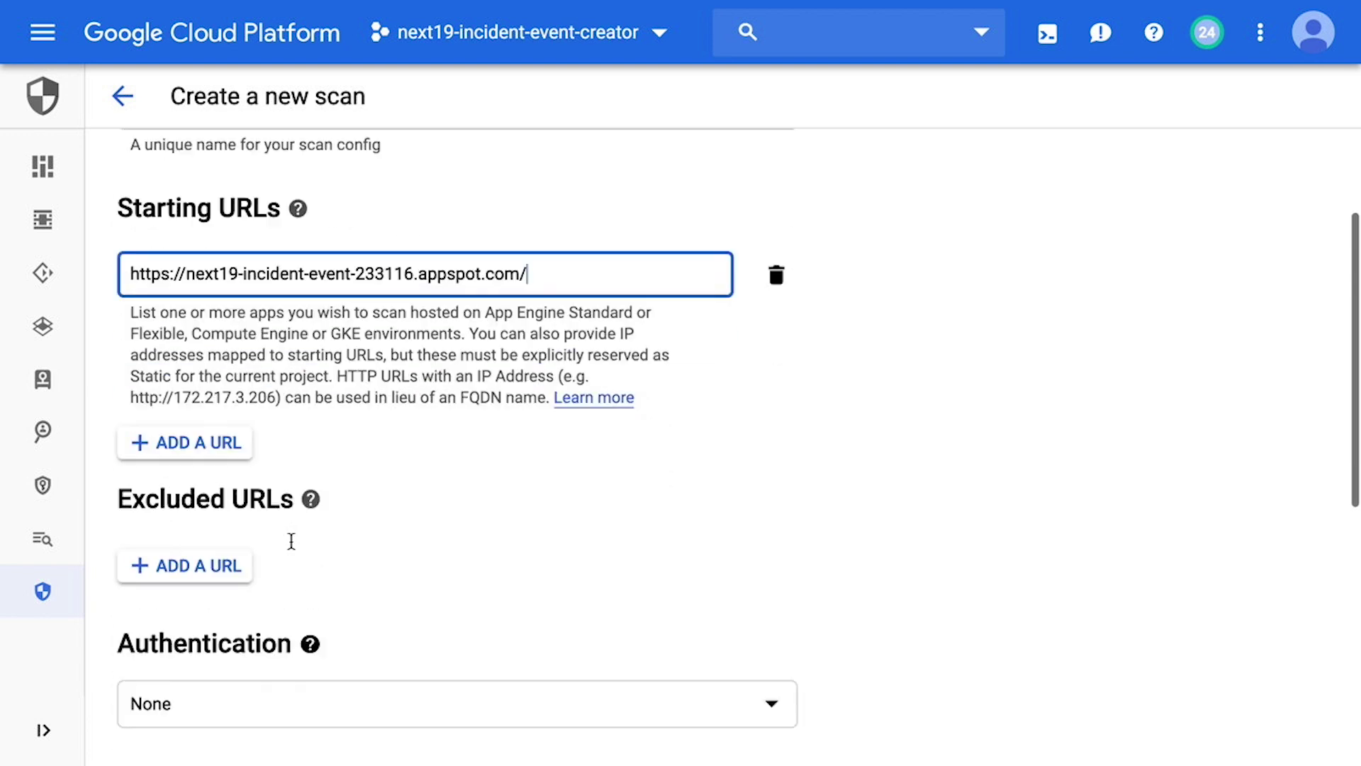
scroll(290, 541, "down", 3)
left_click(295, 557)
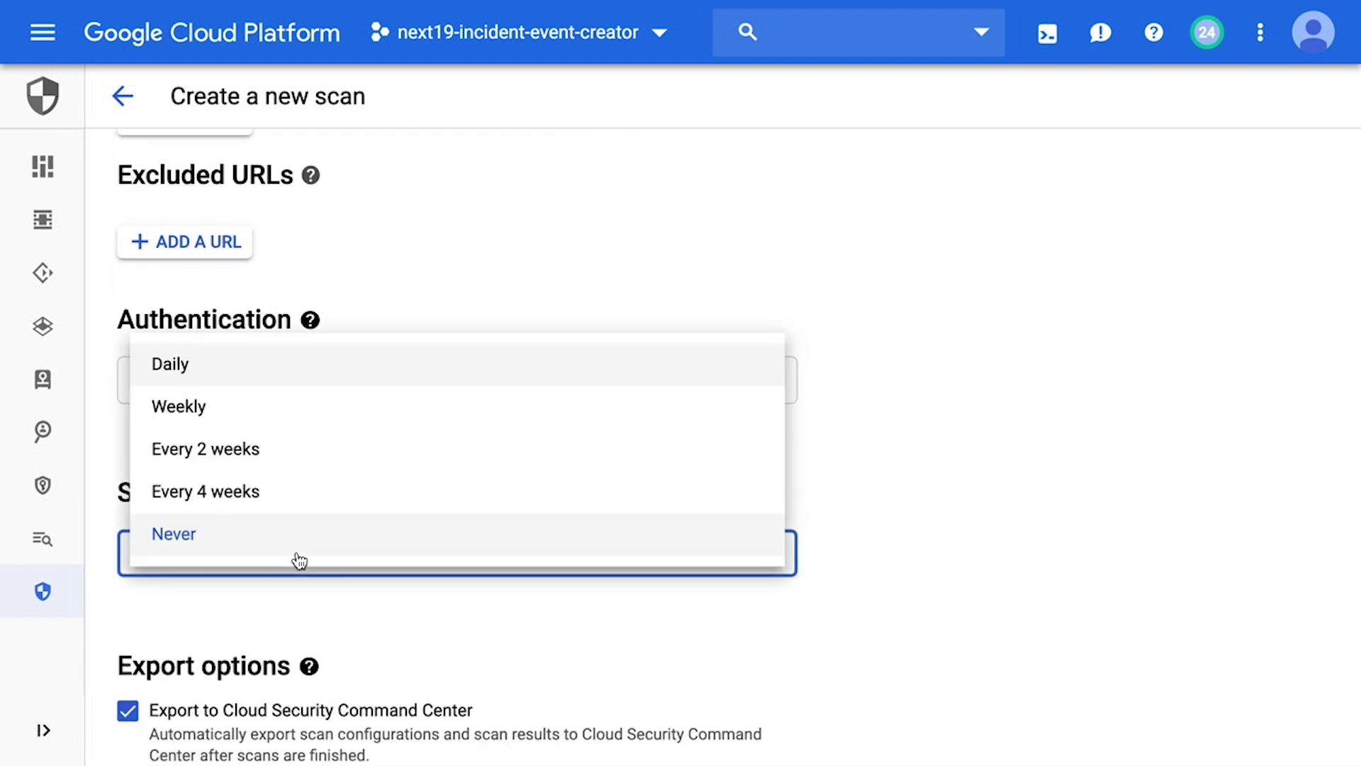
left_click(248, 405)
left_click(421, 672)
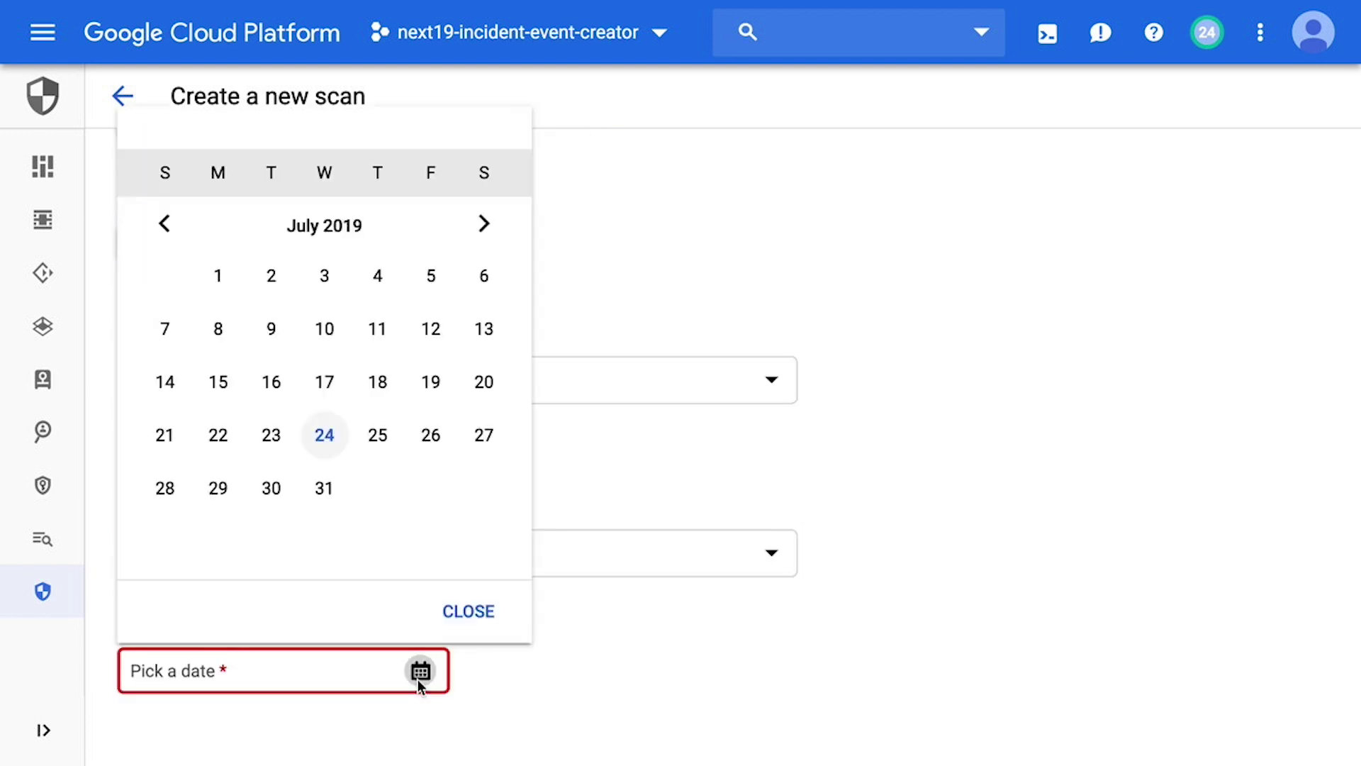
left_click(325, 491)
scroll(330, 532, "down", 1)
scroll(346, 572, "down", 3)
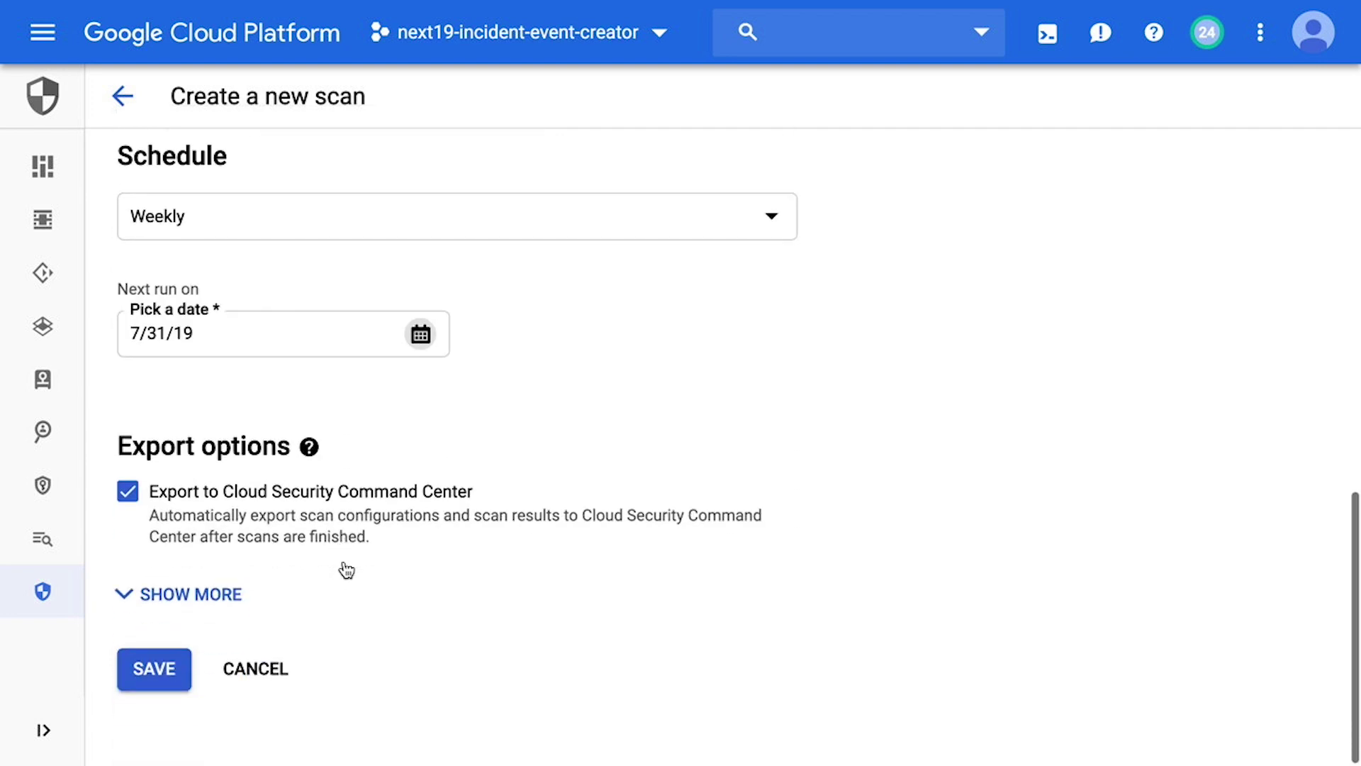
left_click(152, 665)
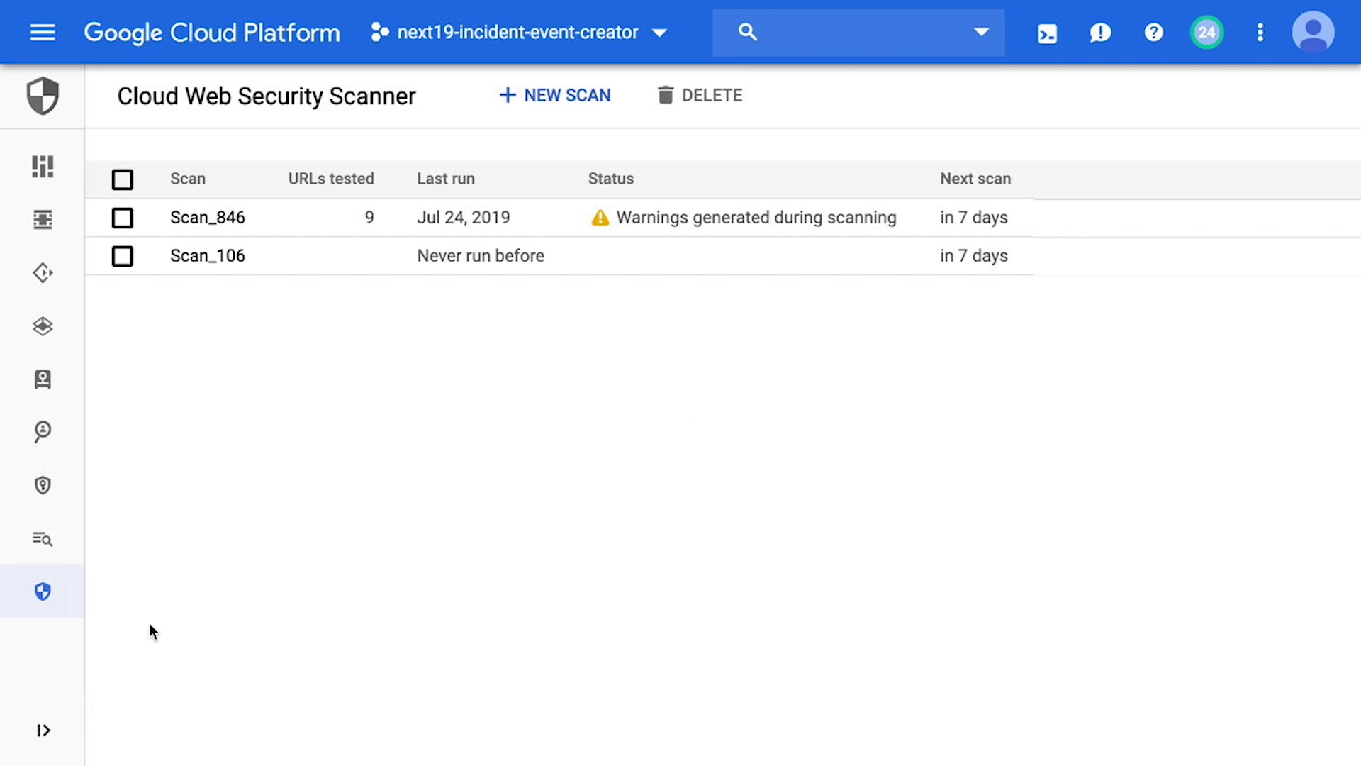
left_click(191, 259)
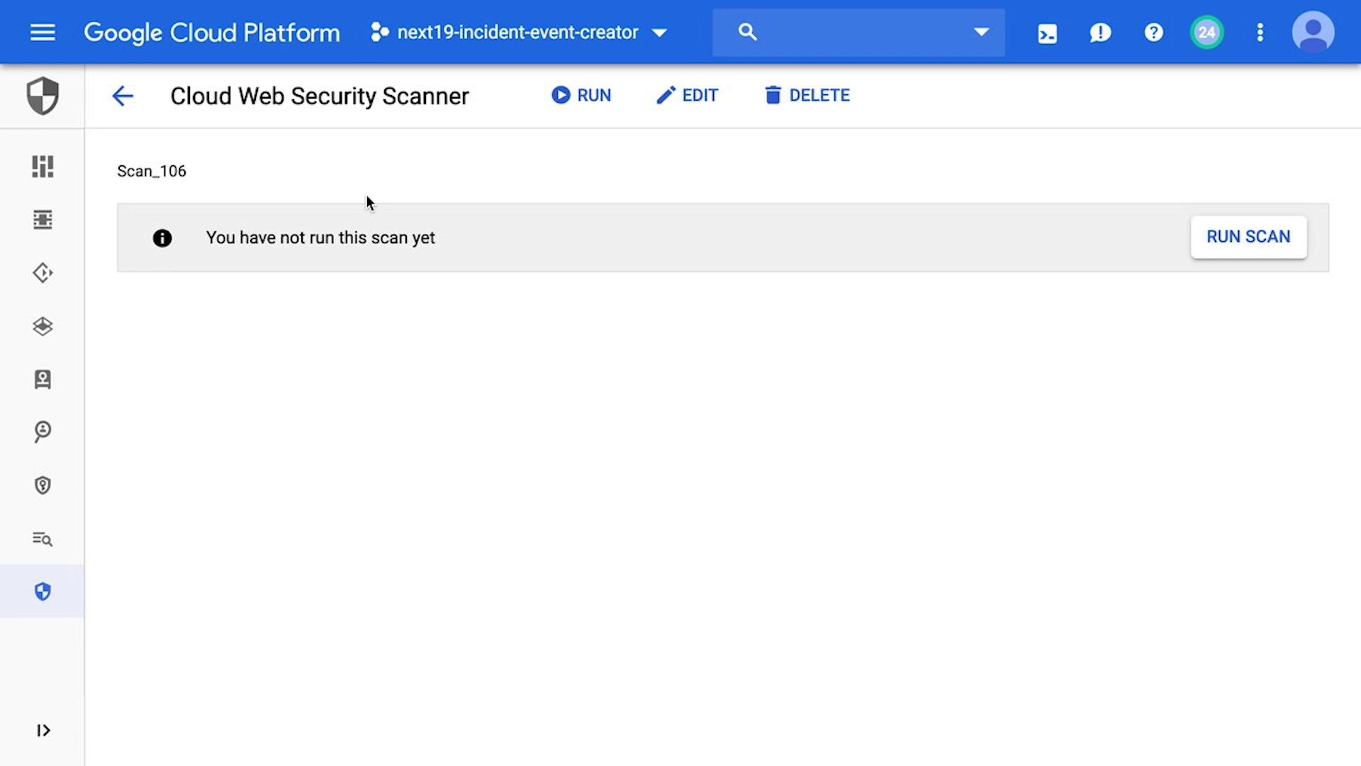
Run Scan_106 now.
left_click(580, 106)
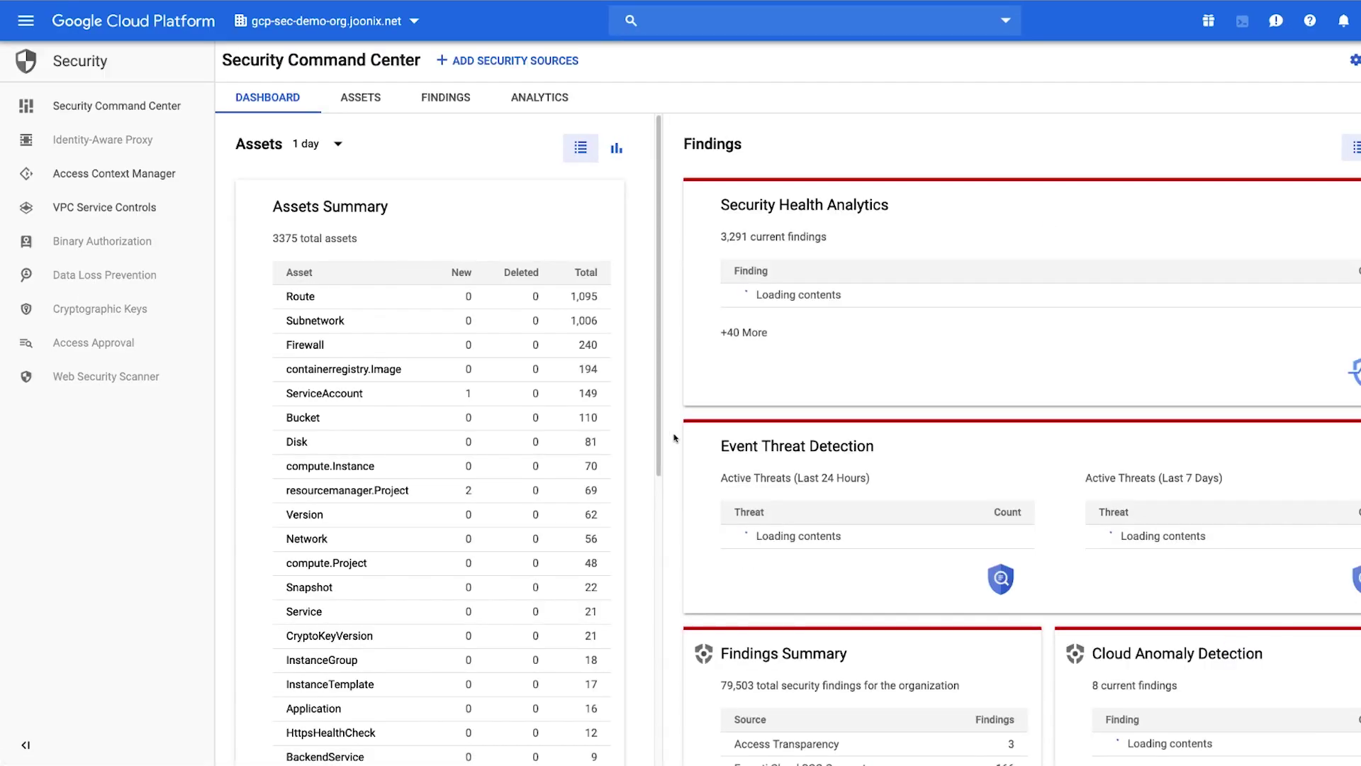
scroll(675, 437, "down", 1)
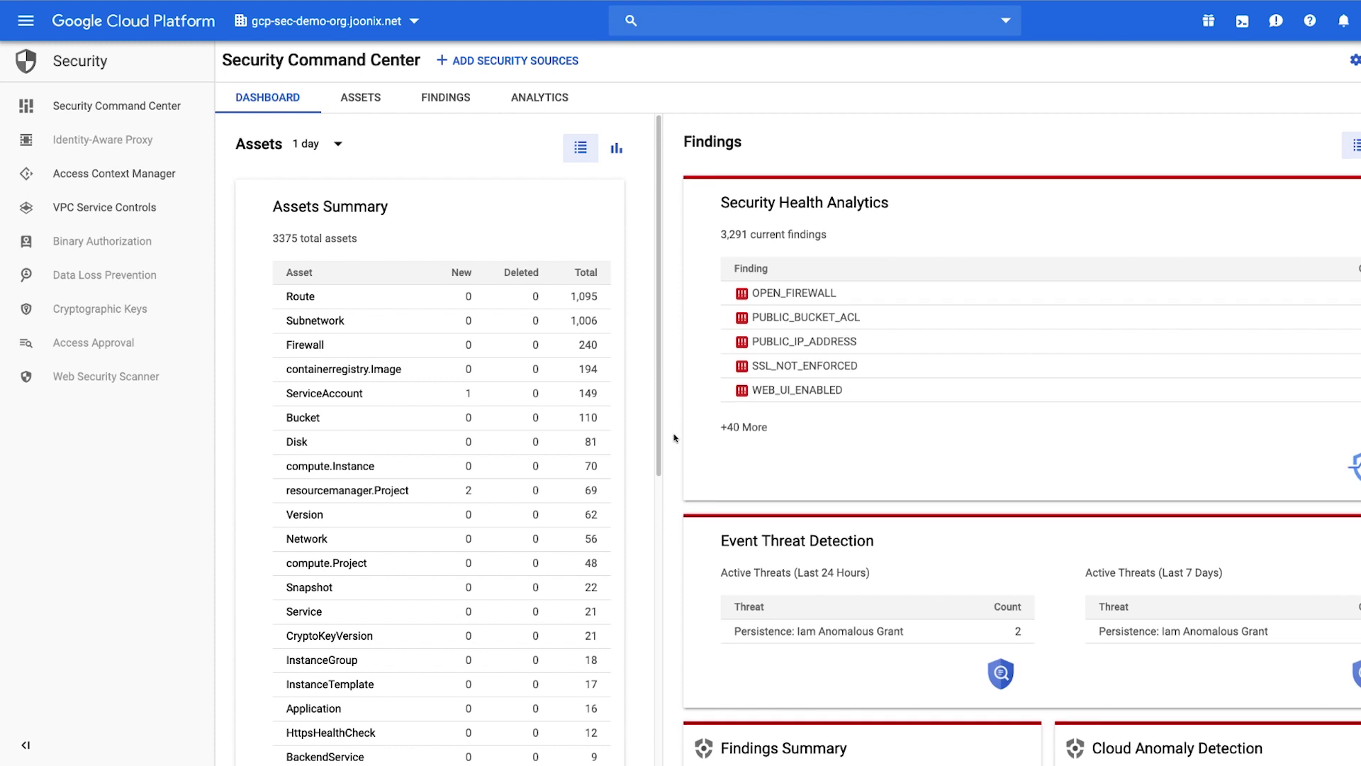
scroll(675, 437, "down", 3)
scroll(675, 437, "down", 1)
scroll(675, 437, "down", 3)
scroll(674, 438, "down", 1)
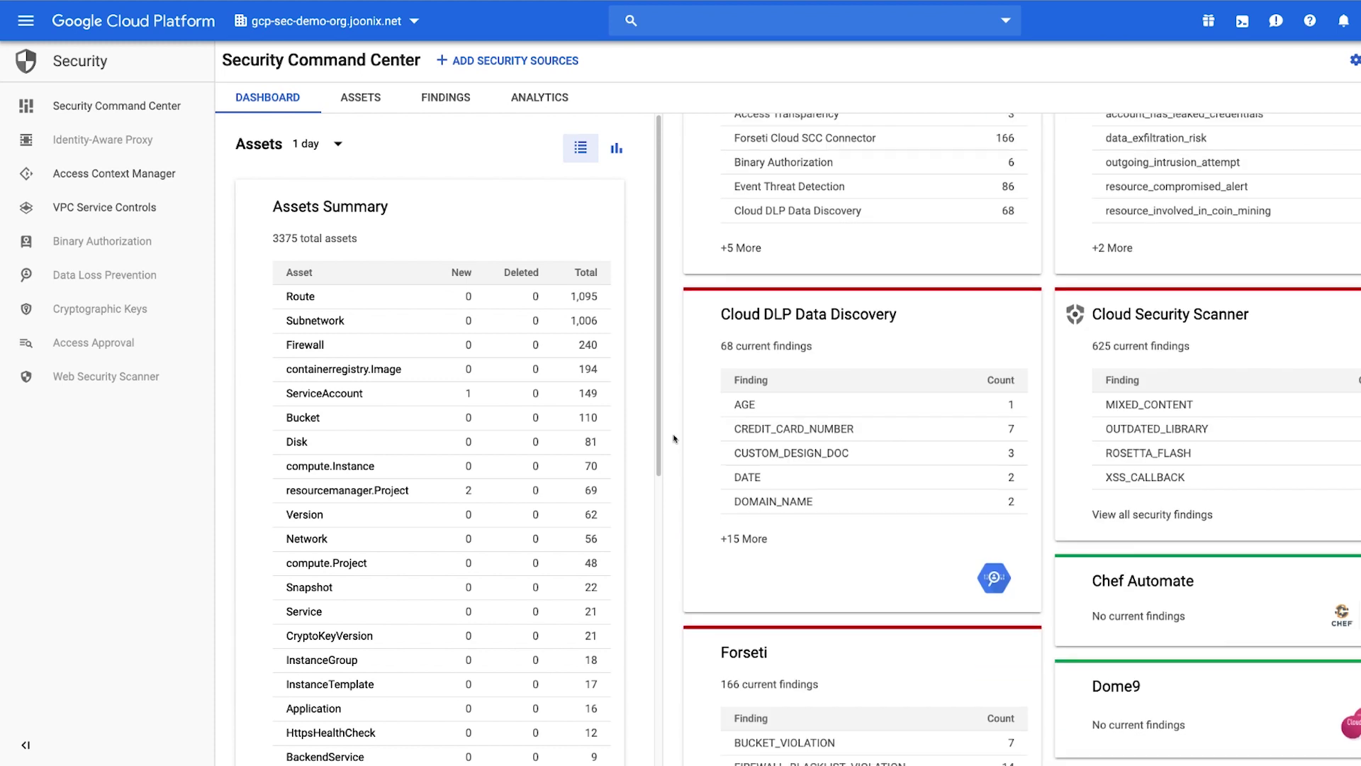
left_click_drag(1193, 346, 1075, 352)
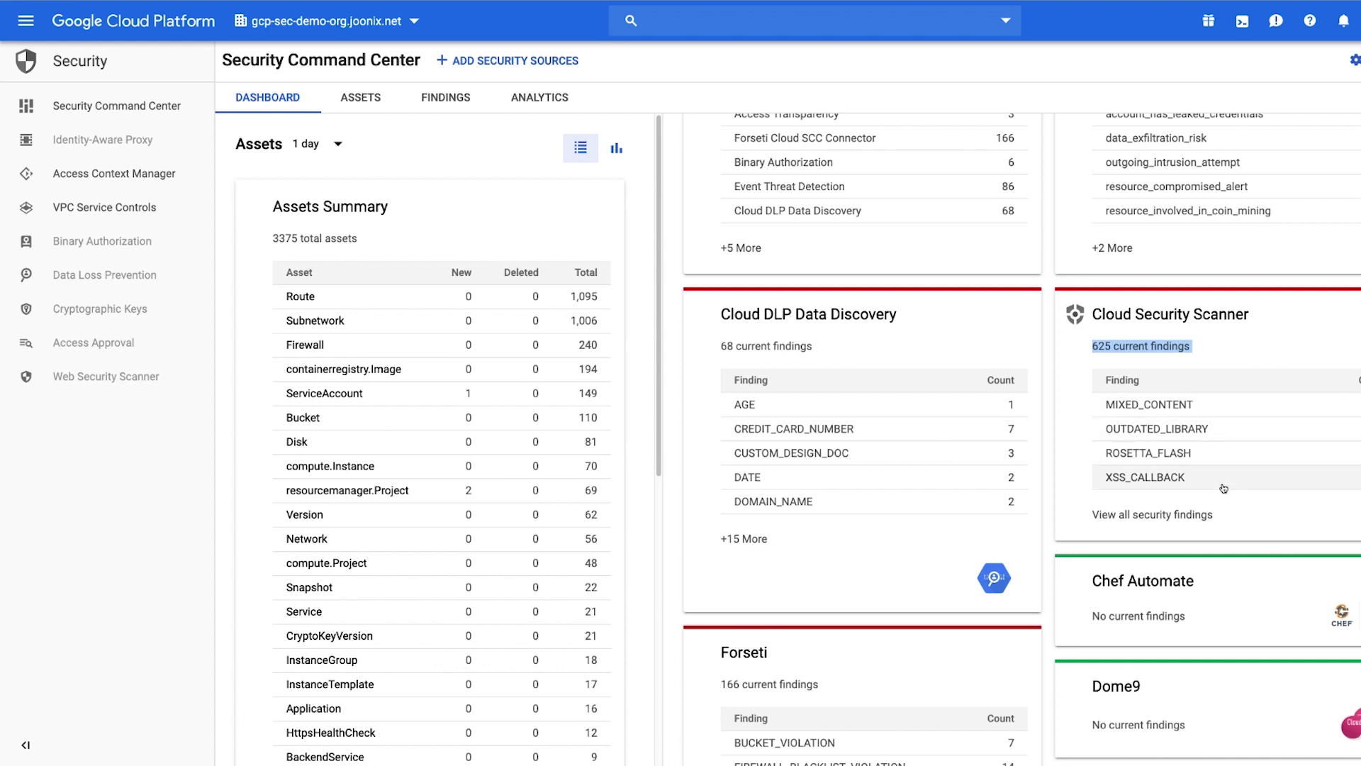
left_click(1141, 518)
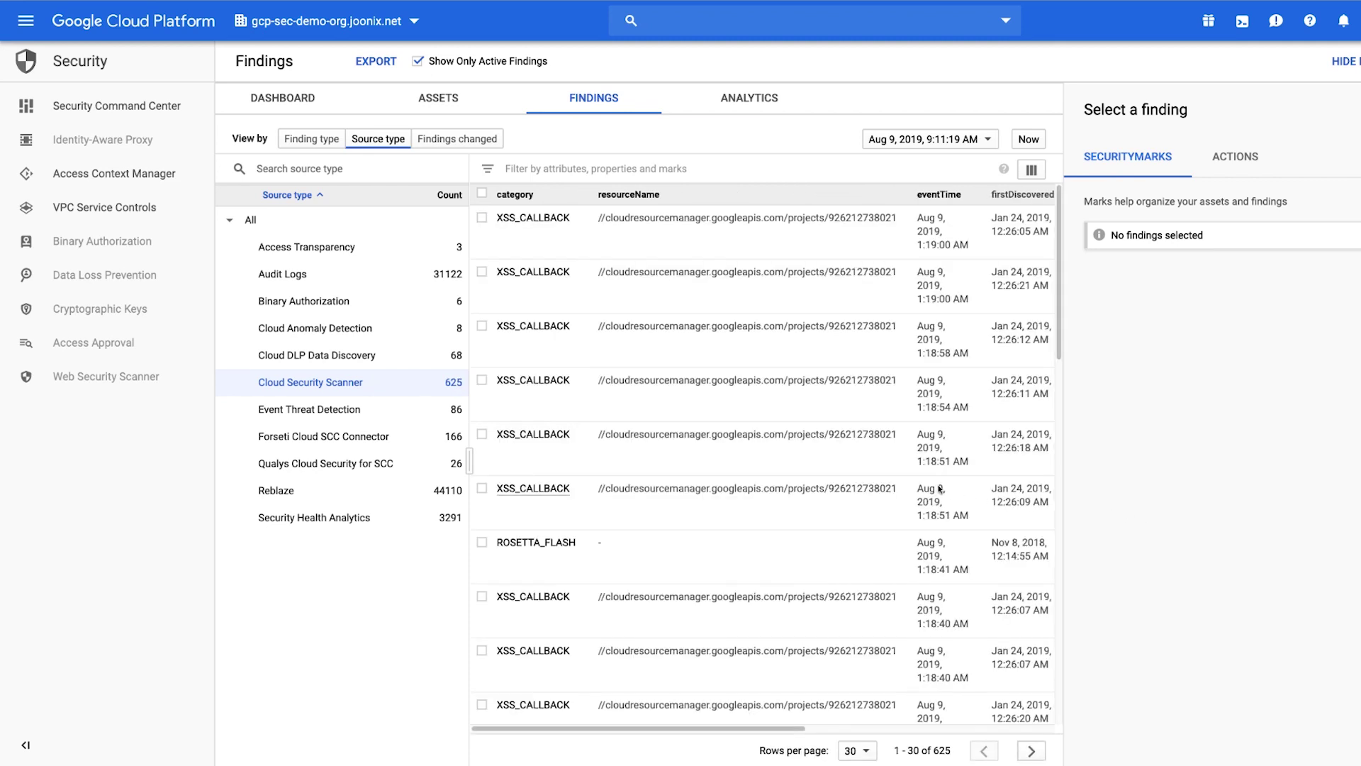
Open the first XSS_CALLBACK finding's details and read its description.
left_click(549, 221)
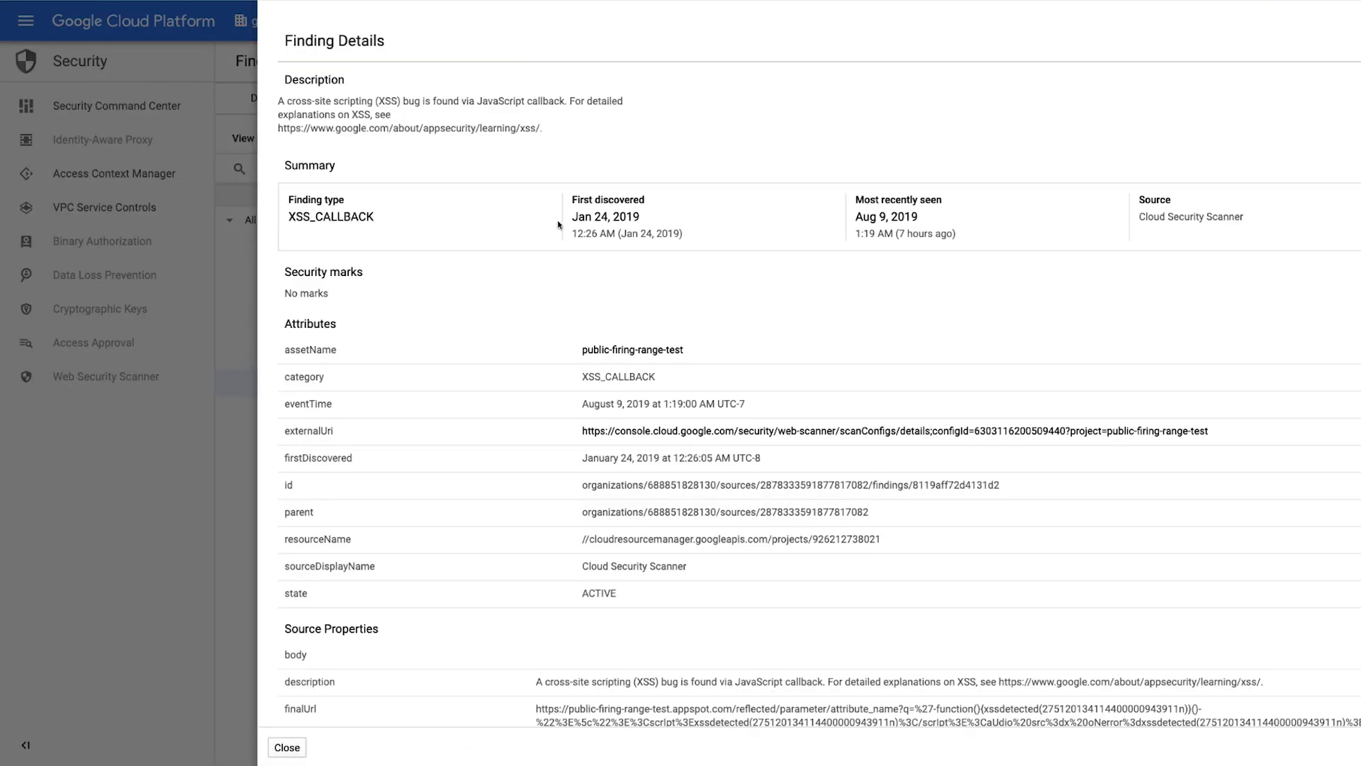
left_click_drag(277, 105, 570, 141)
left_click(547, 162)
scroll(537, 332, "down", 1)
scroll(537, 333, "down", 2)
scroll(536, 333, "down", 1)
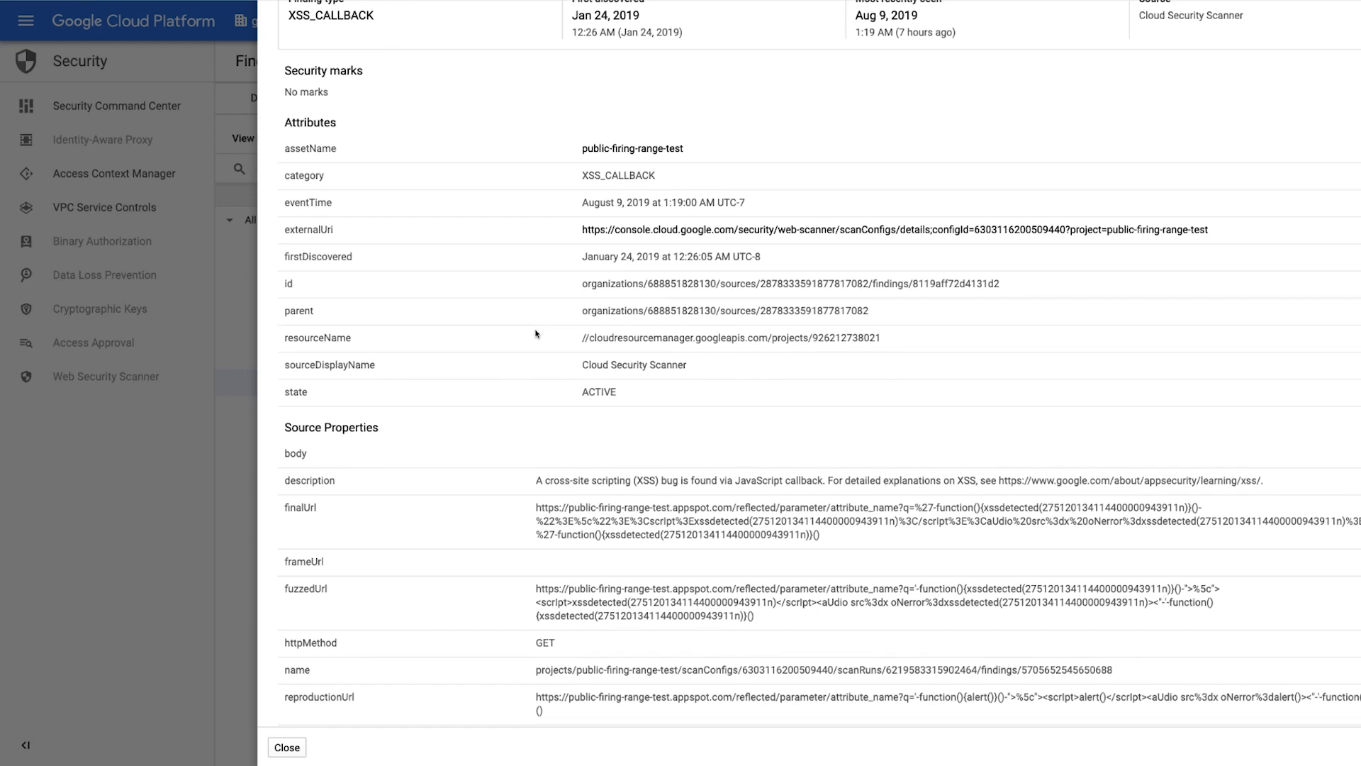
scroll(536, 334, "down", 1)
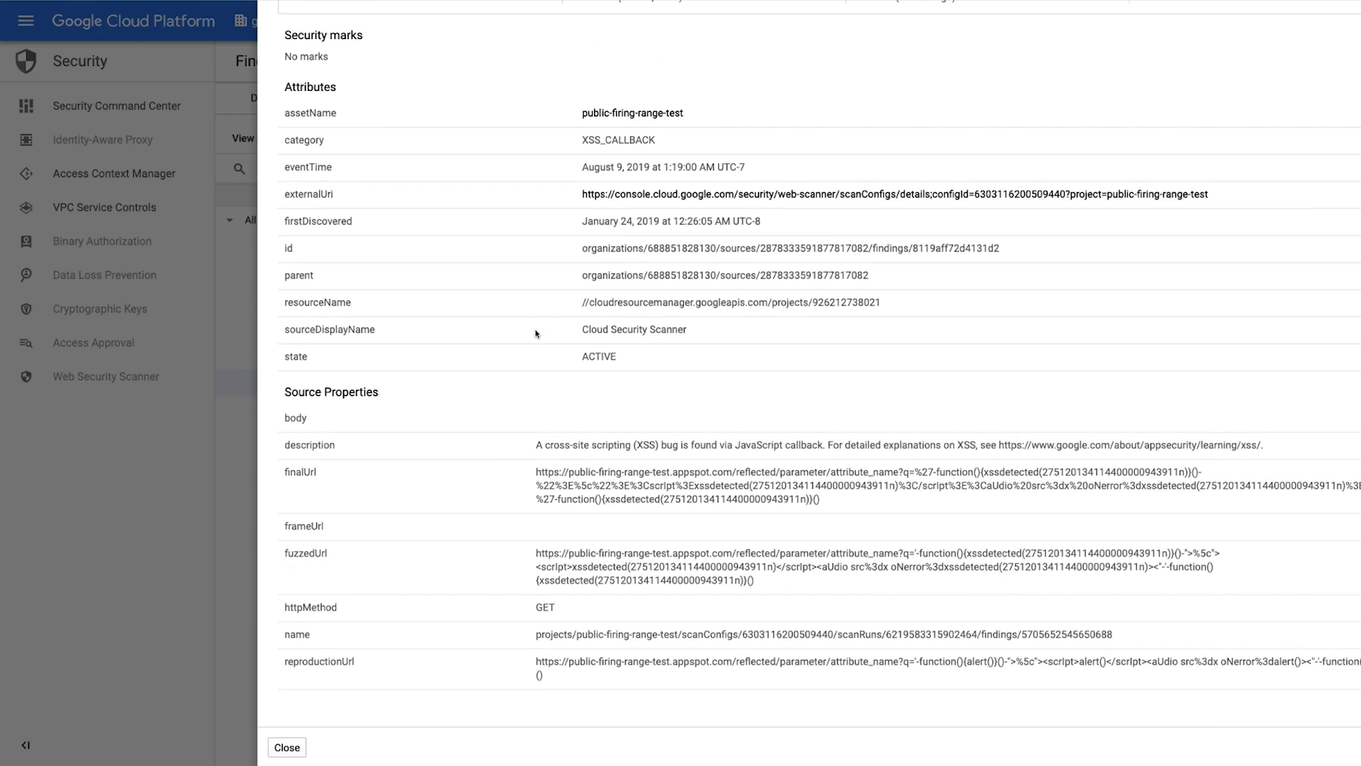